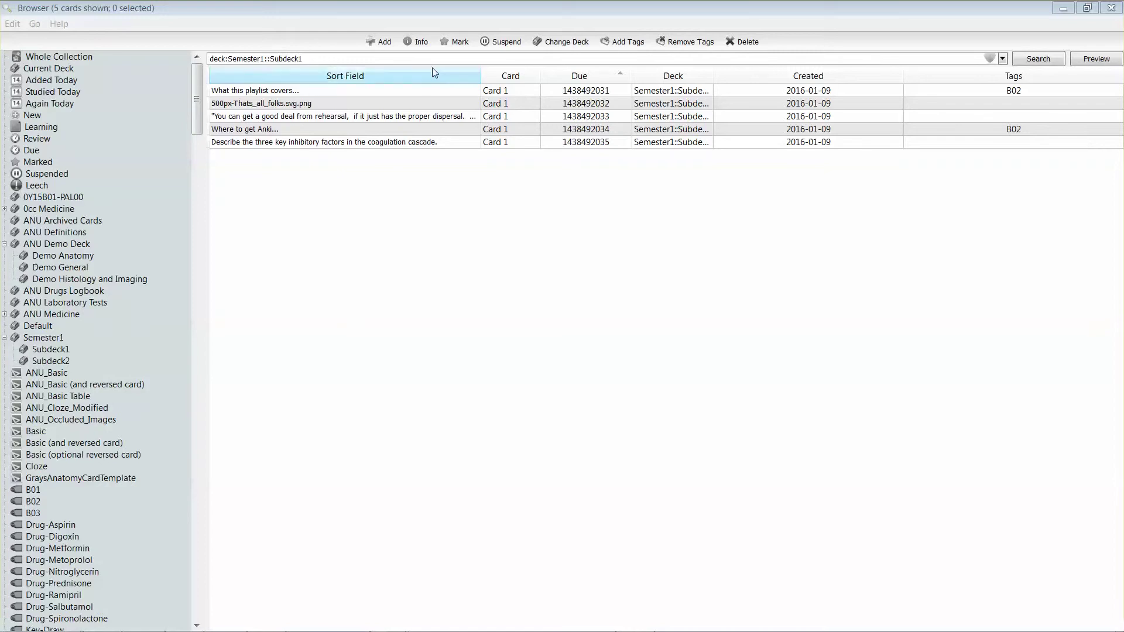
- Start a new note with the Basic note type and bring up the deck list showing Semester1::Subdeck1
{"action": "left_click", "coordinate": [384, 42]}
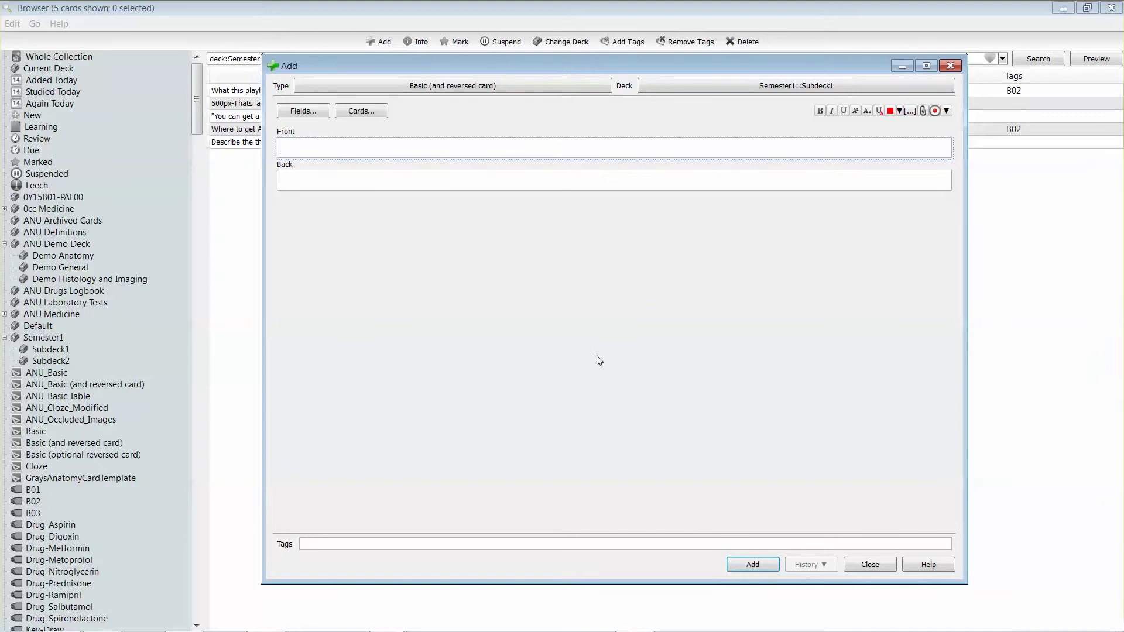
{"action": "left_click", "coordinate": [388, 89]}
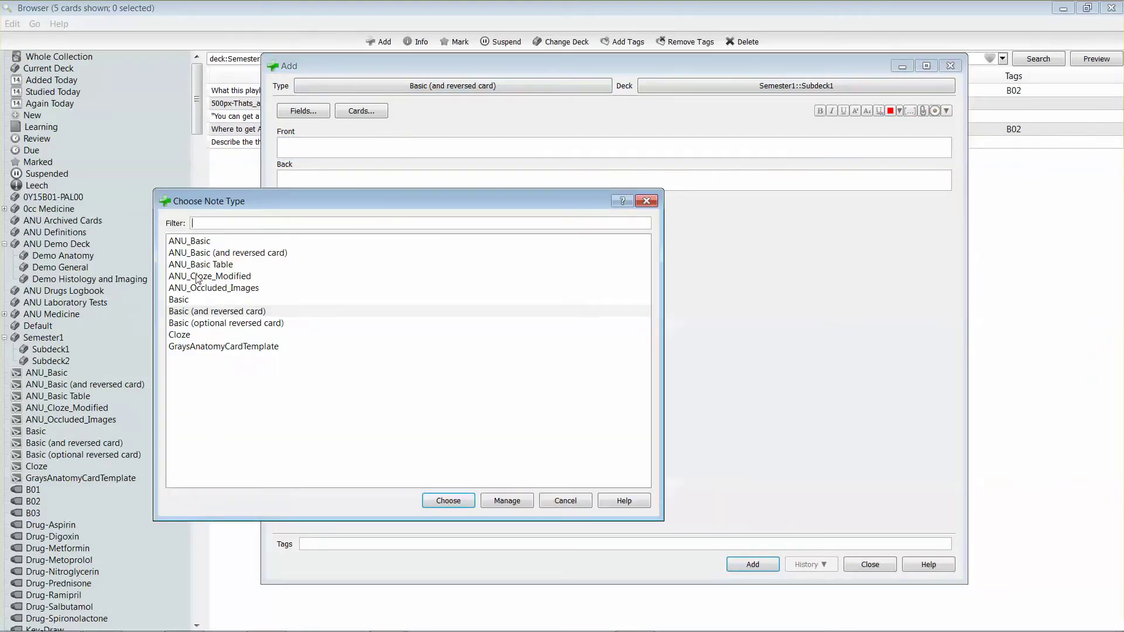
{"action": "left_click", "coordinate": [183, 300]}
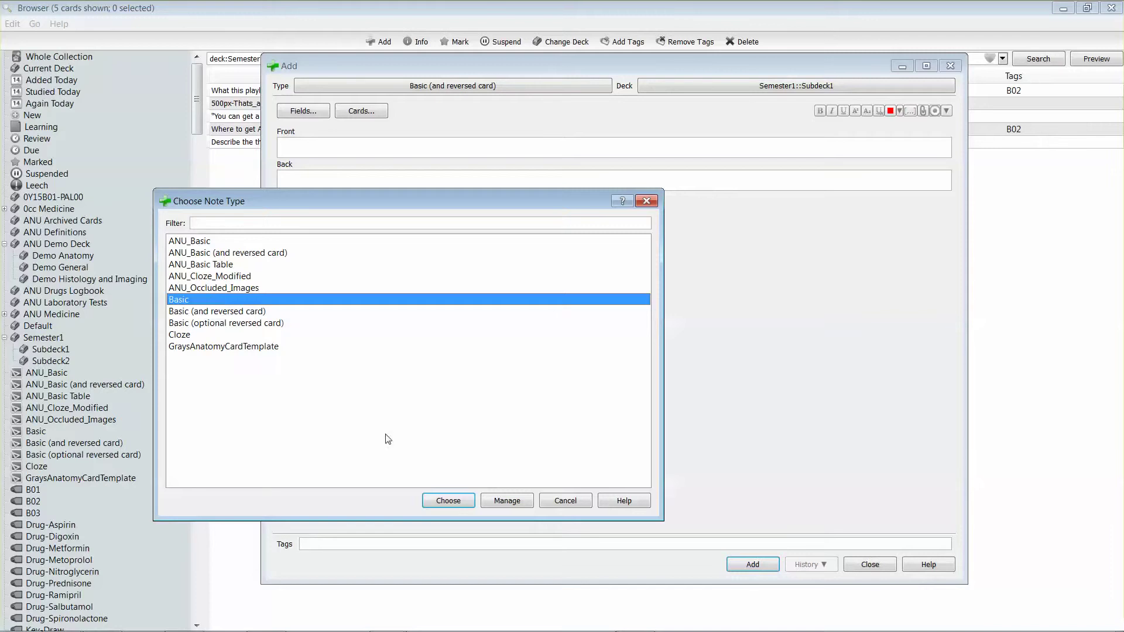
{"action": "left_click", "coordinate": [448, 501]}
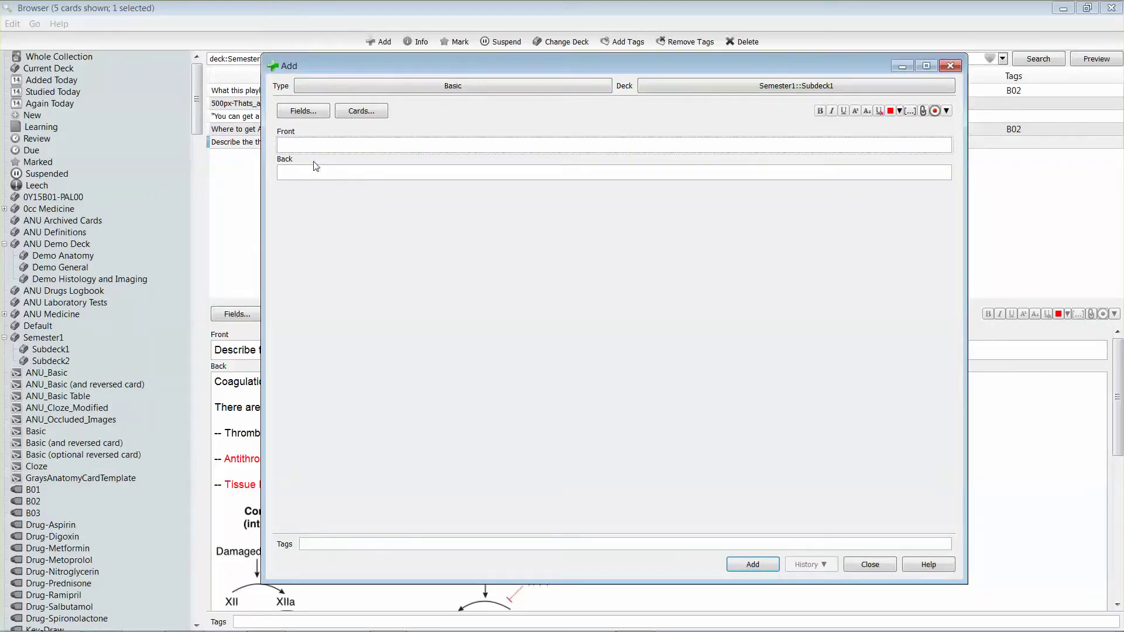
{"action": "left_click", "coordinate": [666, 87]}
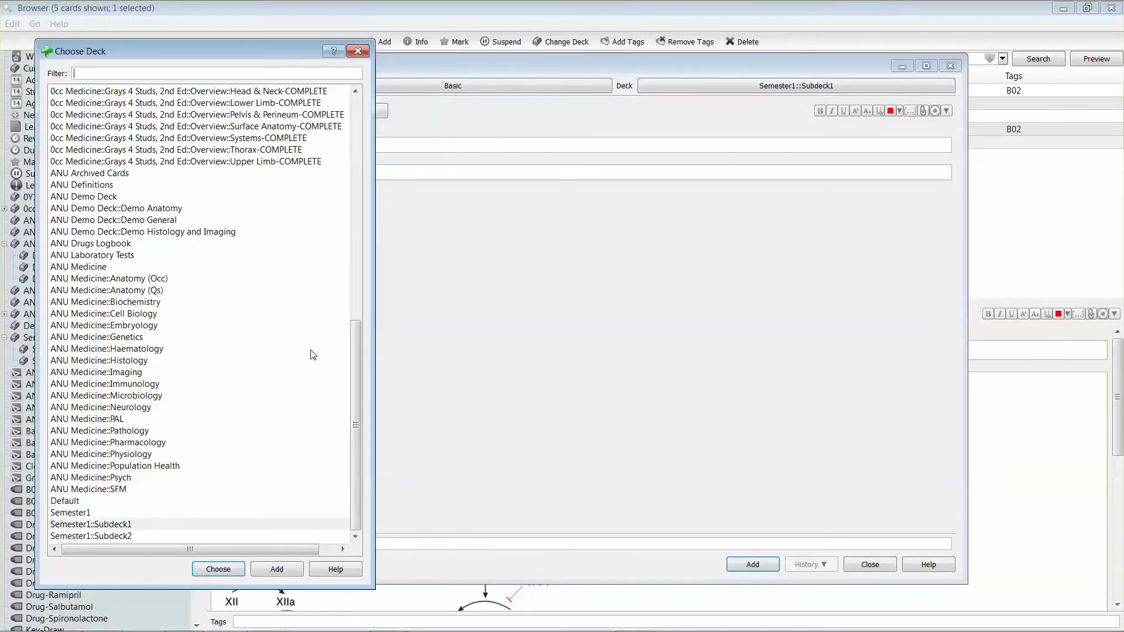
{"action": "scroll", "coordinate": [357, 407], "scroll_direction": "up", "scroll_amount": 1}
{"action": "scroll", "coordinate": [356, 404], "scroll_direction": "down", "scroll_amount": 1}
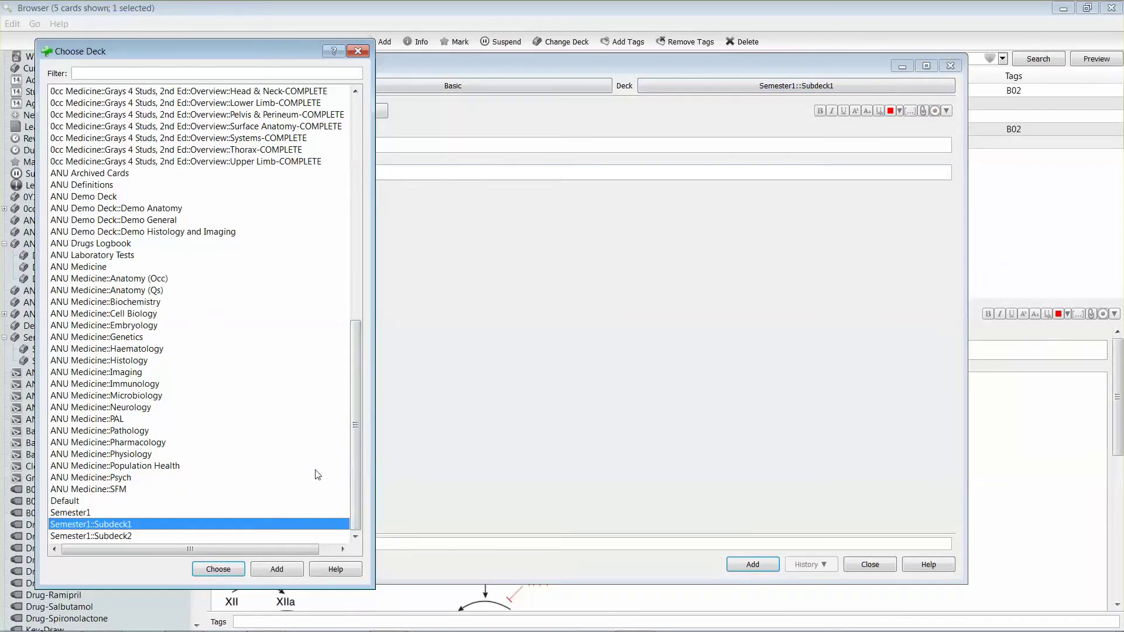
- Send the note to Semester1::Subdeck1 with Front 'Question (front)' and Back 'Answer (back)'
{"action": "left_click", "coordinate": [209, 570]}
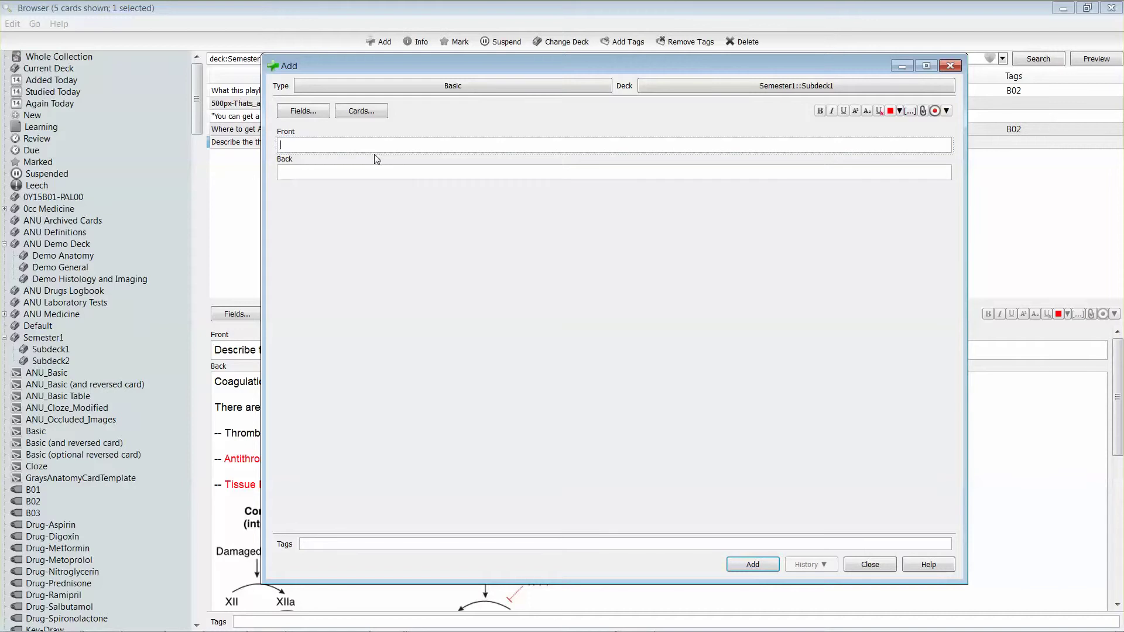
{"action": "type", "text": "Question (front)An"}
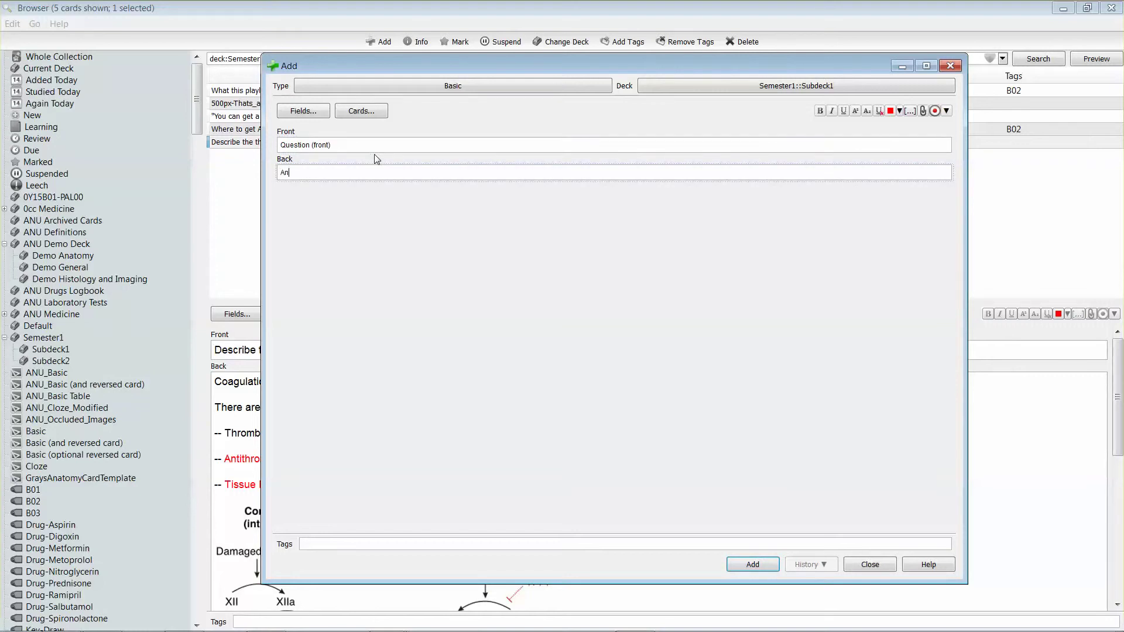
{"action": "type", "text": "swer (back"}
- Format the Front's word 'Question' as bold, red and underlined
{"action": "double_click", "coordinate": [298, 145]}
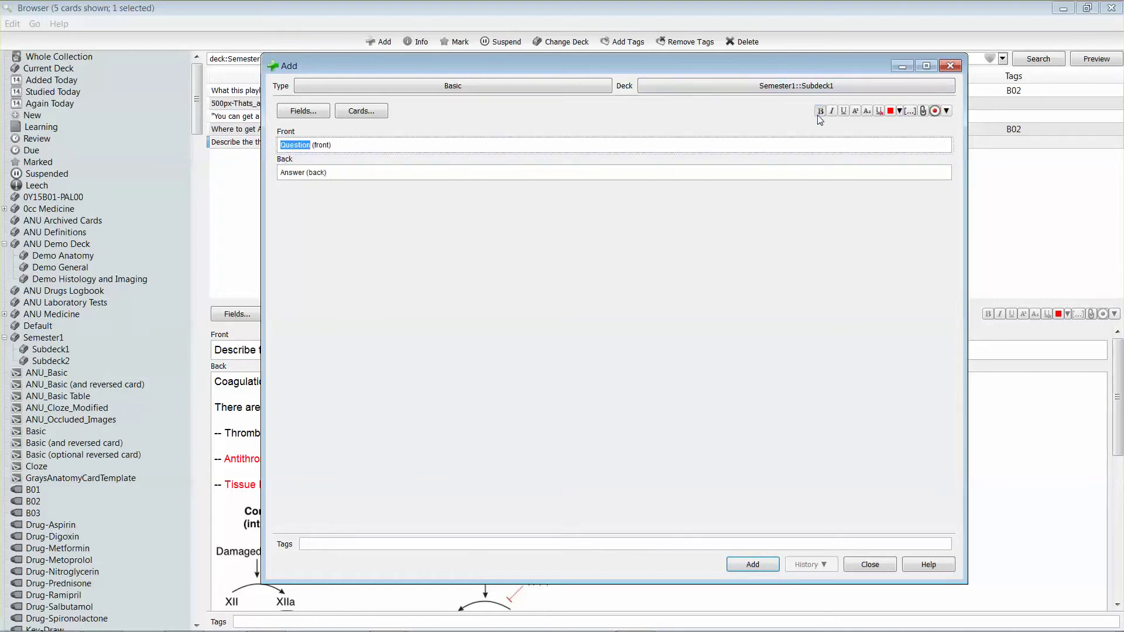
{"action": "left_click", "coordinate": [843, 111]}
{"action": "left_click", "coordinate": [344, 169]}
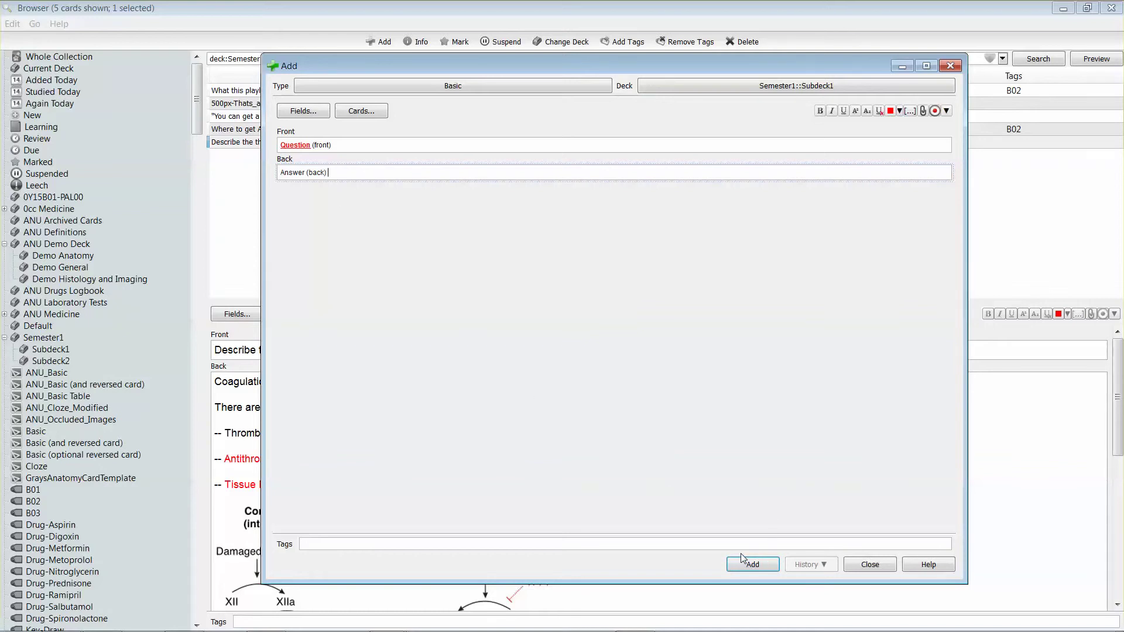
- Tag the note B03, add it to Subdeck1, and close the Add window
{"action": "left_click", "coordinate": [718, 544]}
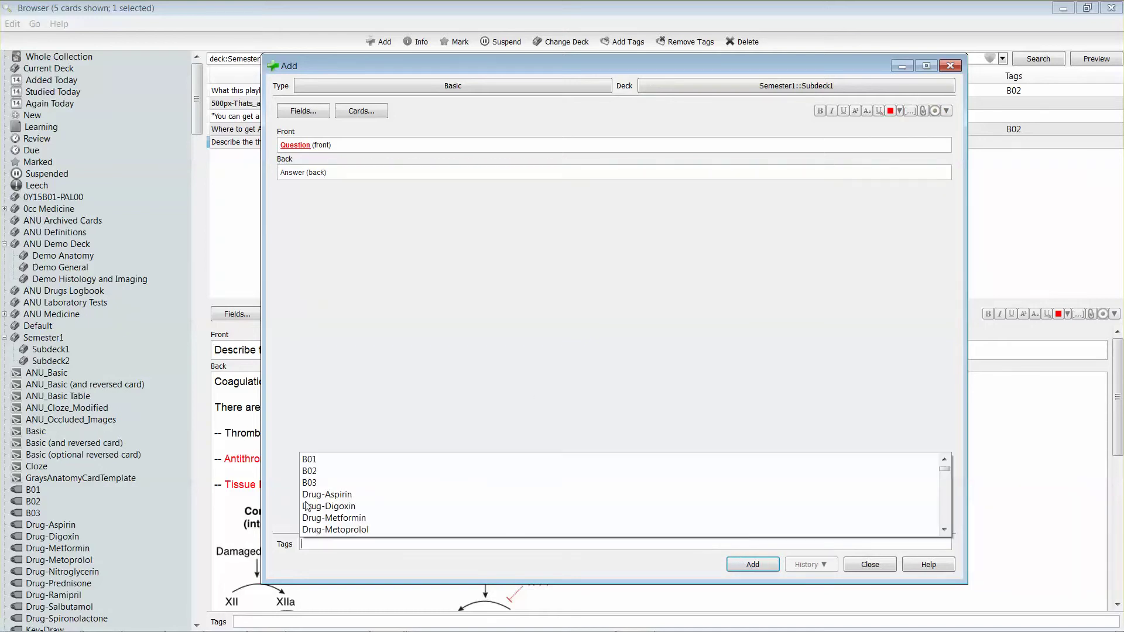
{"action": "left_click", "coordinate": [309, 483]}
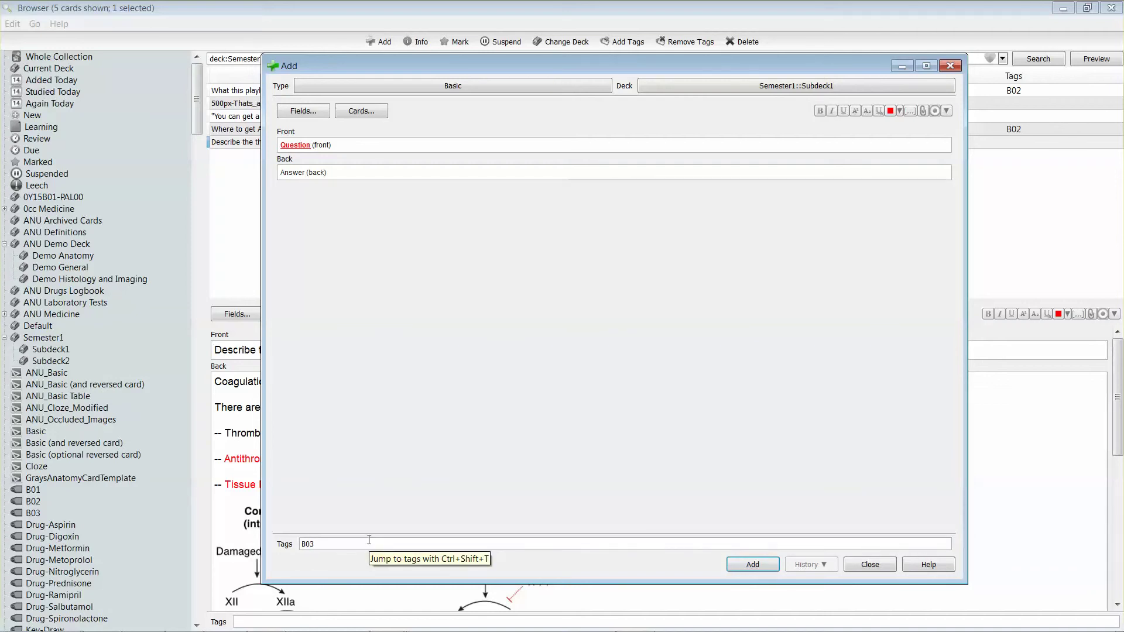
{"action": "left_click", "coordinate": [745, 565]}
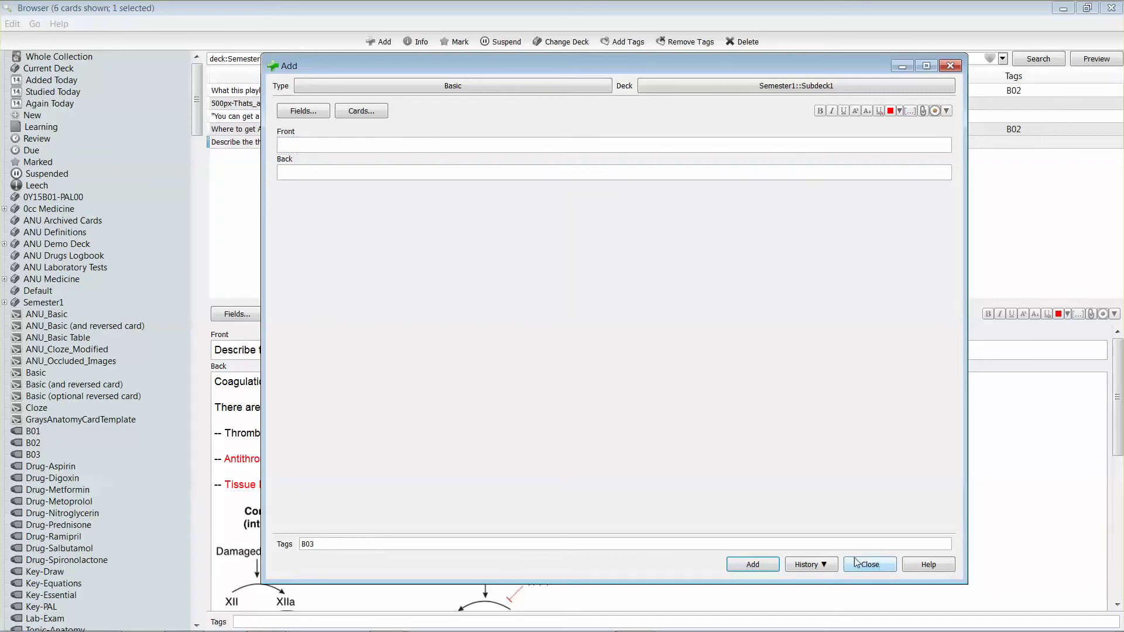
{"action": "left_click", "coordinate": [878, 569]}
{"action": "left_click", "coordinate": [303, 157]}
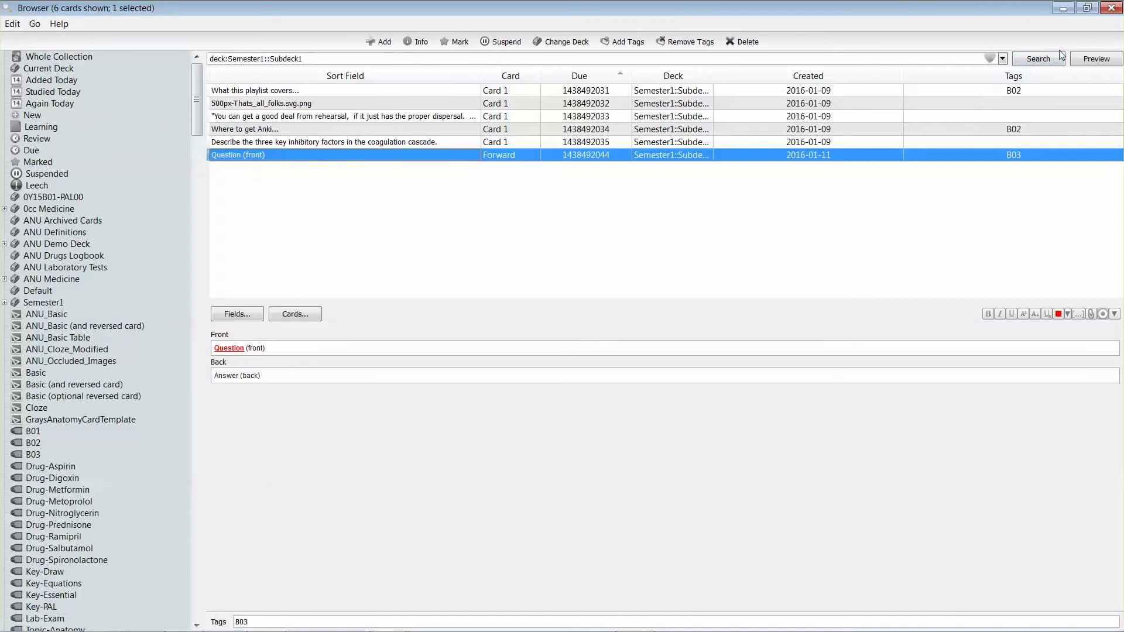
{"action": "left_click", "coordinate": [1086, 60]}
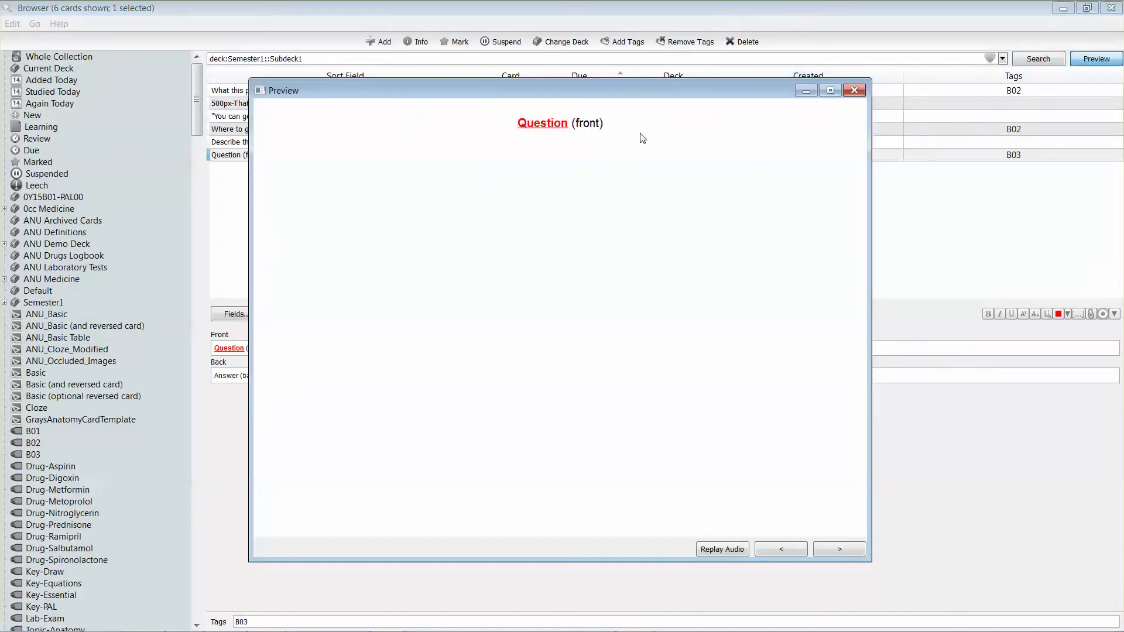
{"action": "left_click", "coordinate": [854, 547]}
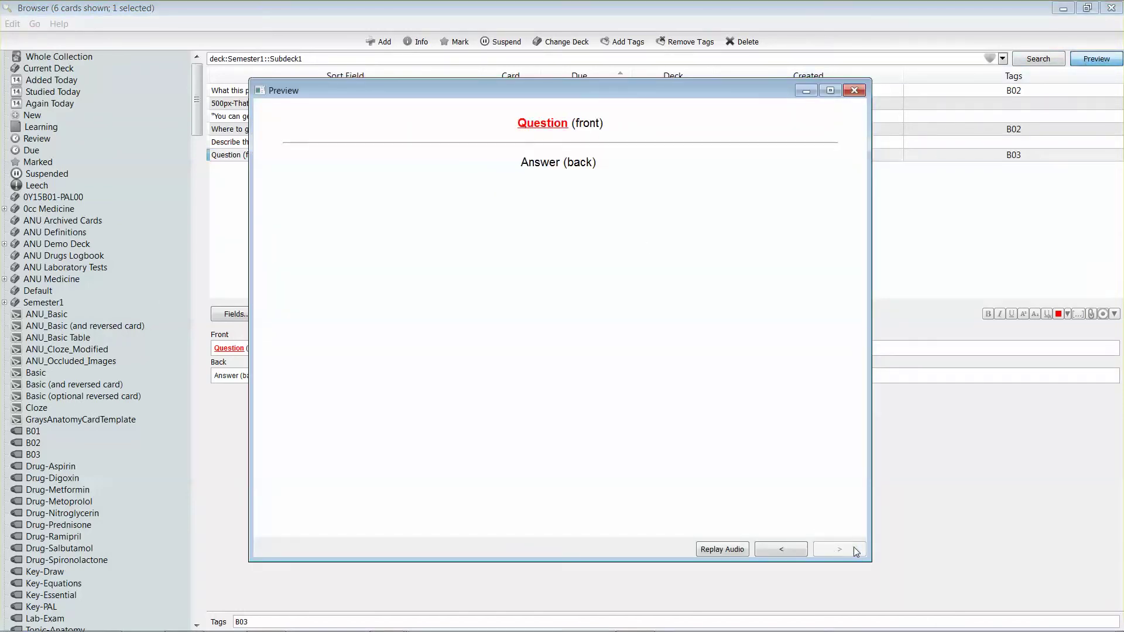
{"action": "left_click", "coordinate": [780, 550]}
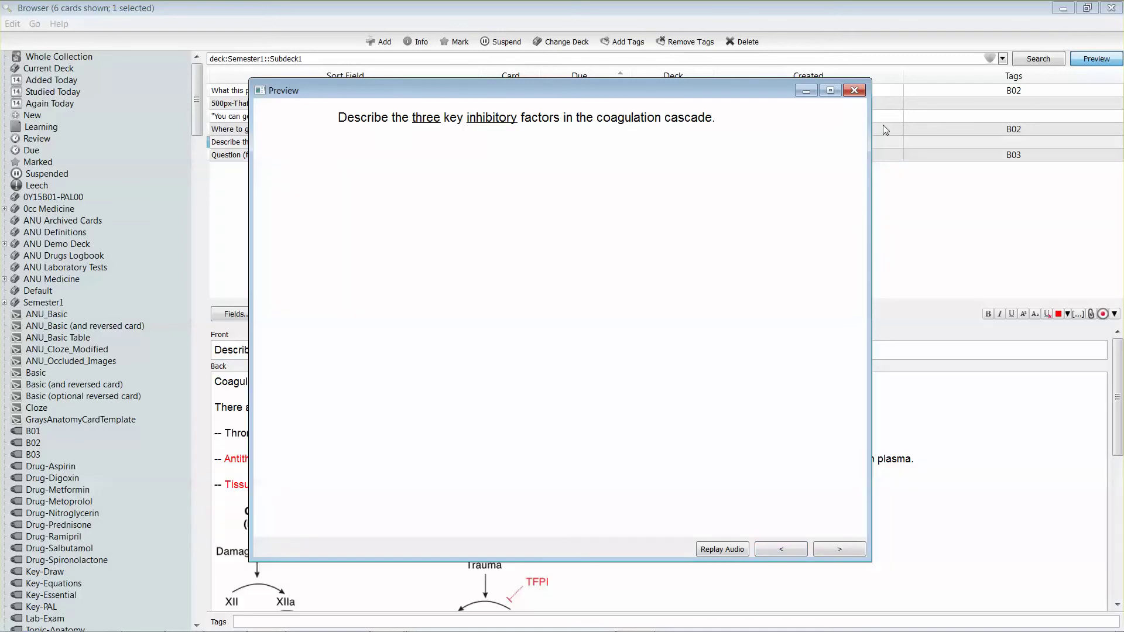
{"action": "left_click", "coordinate": [854, 90]}
{"action": "left_click", "coordinate": [352, 196]}
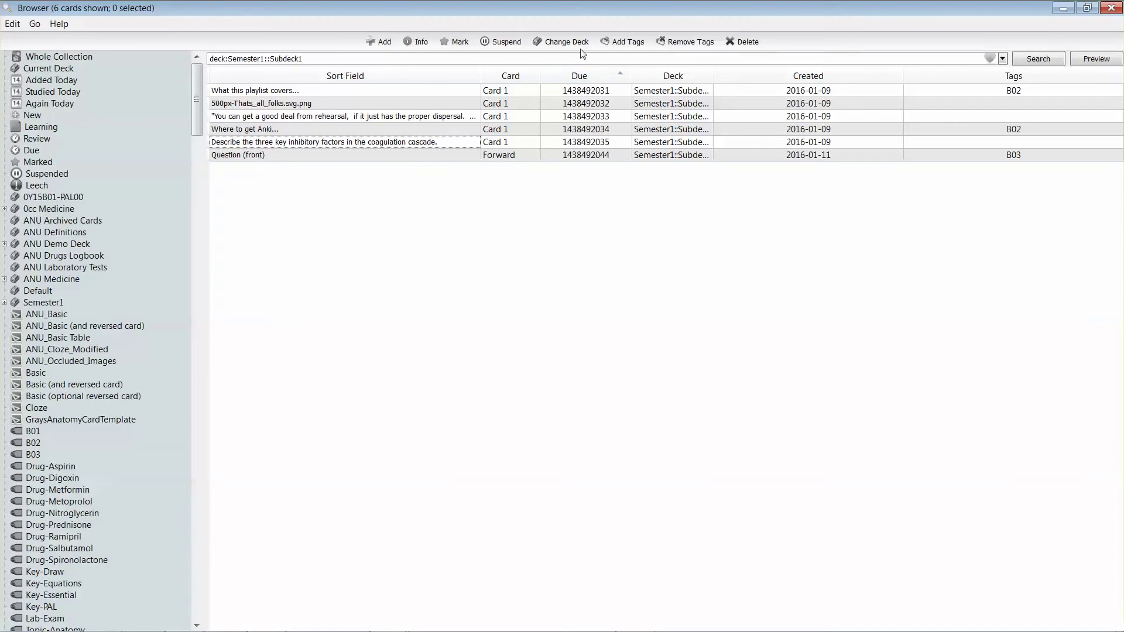
- Start another new note using the Basic (and reversed card) note type
{"action": "left_click", "coordinate": [375, 43]}
{"action": "left_click", "coordinate": [508, 86]}
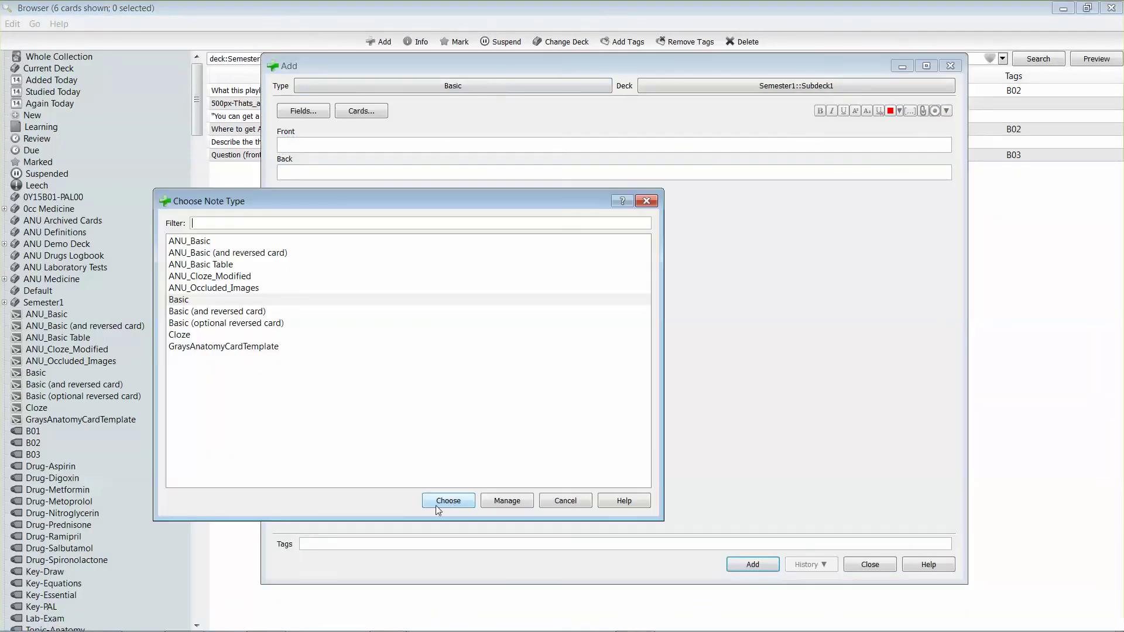
{"action": "left_click", "coordinate": [225, 312]}
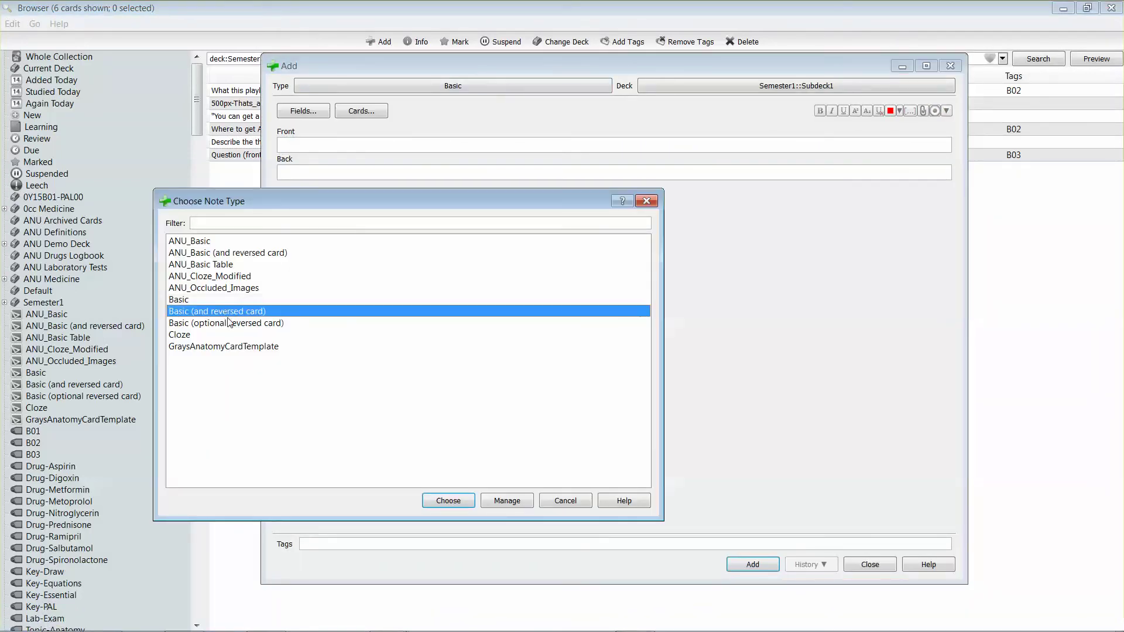
{"action": "left_click", "coordinate": [438, 502]}
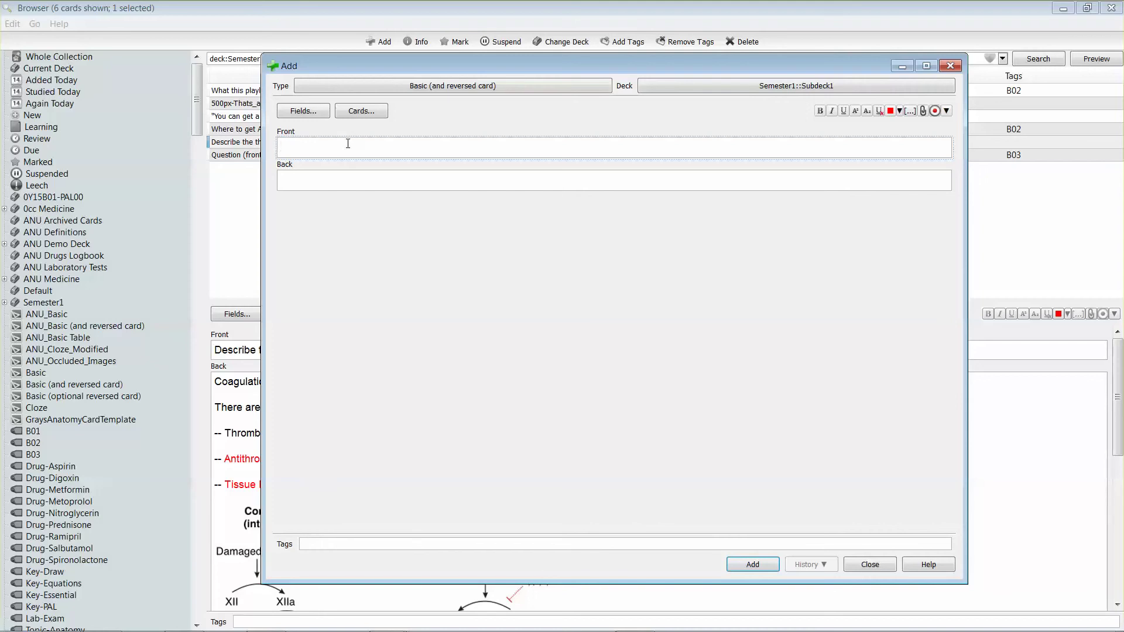
- Enter Front 'Term' and Back 'Definition', tag it B02, and add the note
{"action": "type", "text": "Term"}
{"action": "left_click", "coordinate": [344, 182]}
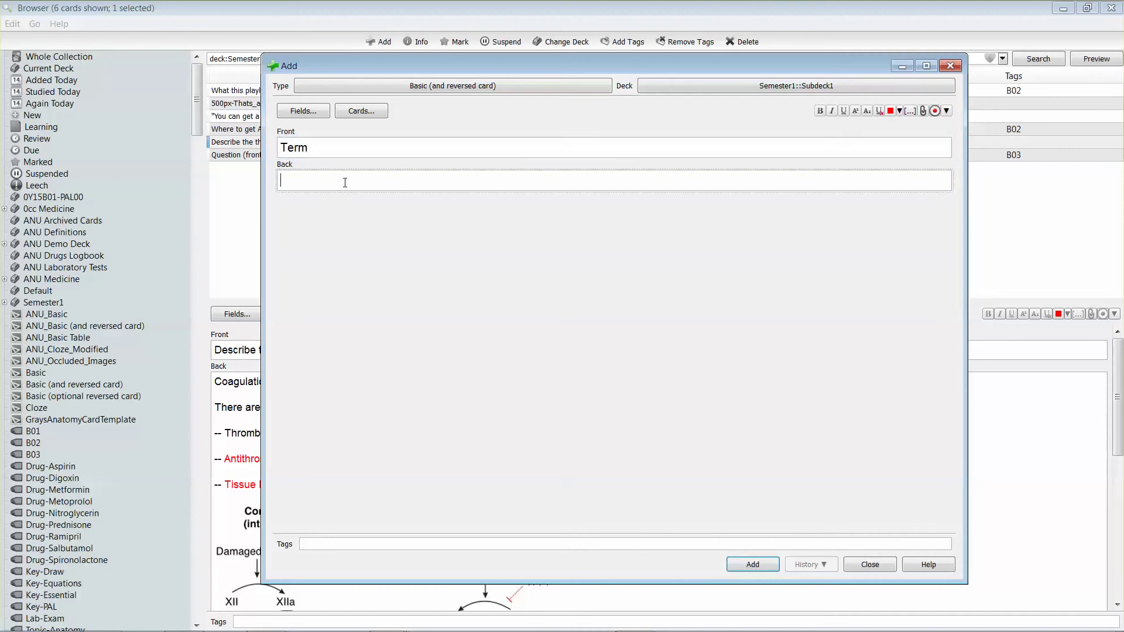
{"action": "type", "text": "Definition"}
{"action": "left_click", "coordinate": [665, 545]}
{"action": "left_click", "coordinate": [469, 468]}
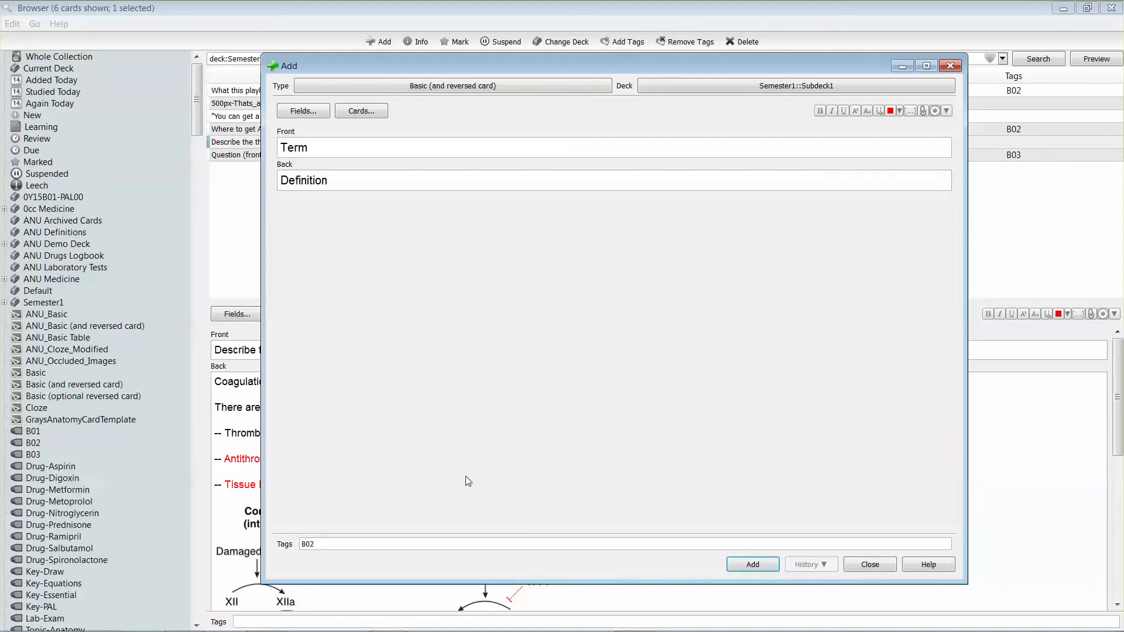
{"action": "left_click", "coordinate": [750, 565]}
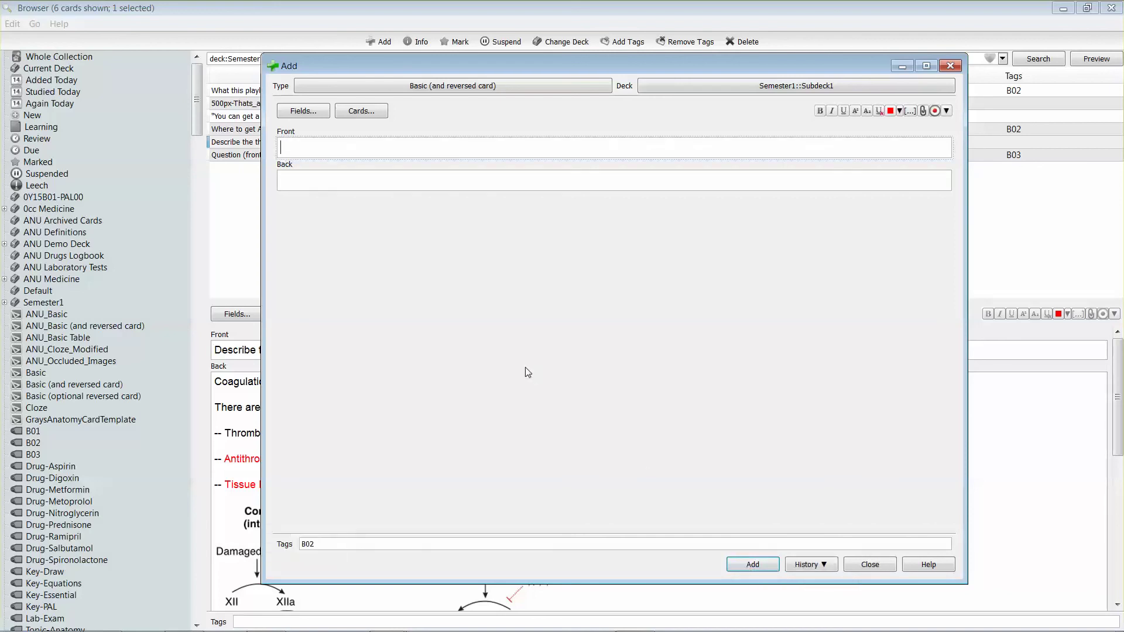
- Preview the new Term note's two cards, showing each answer including the reversed Definition-to-Term card
{"action": "left_click", "coordinate": [865, 566]}
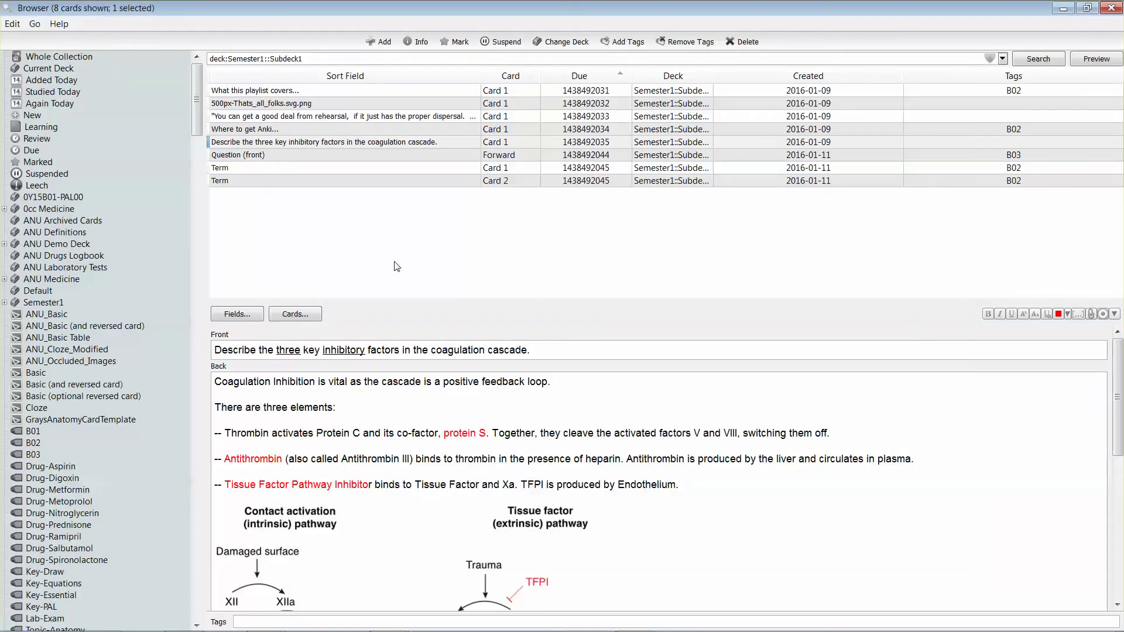
{"action": "left_click", "coordinate": [462, 170]}
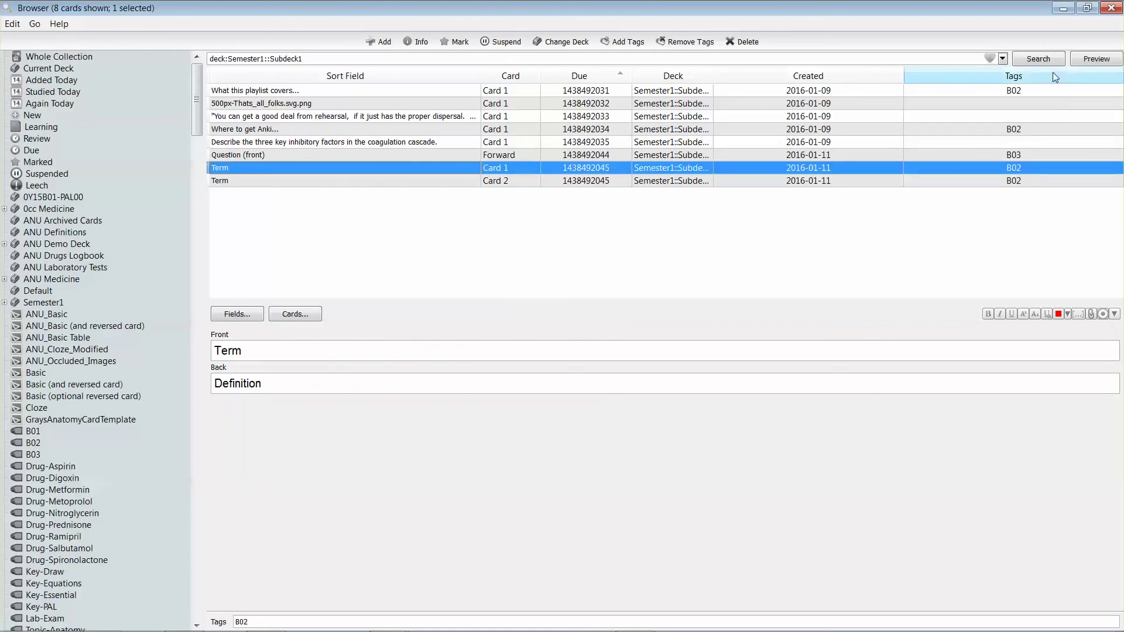
{"action": "left_click", "coordinate": [1095, 59]}
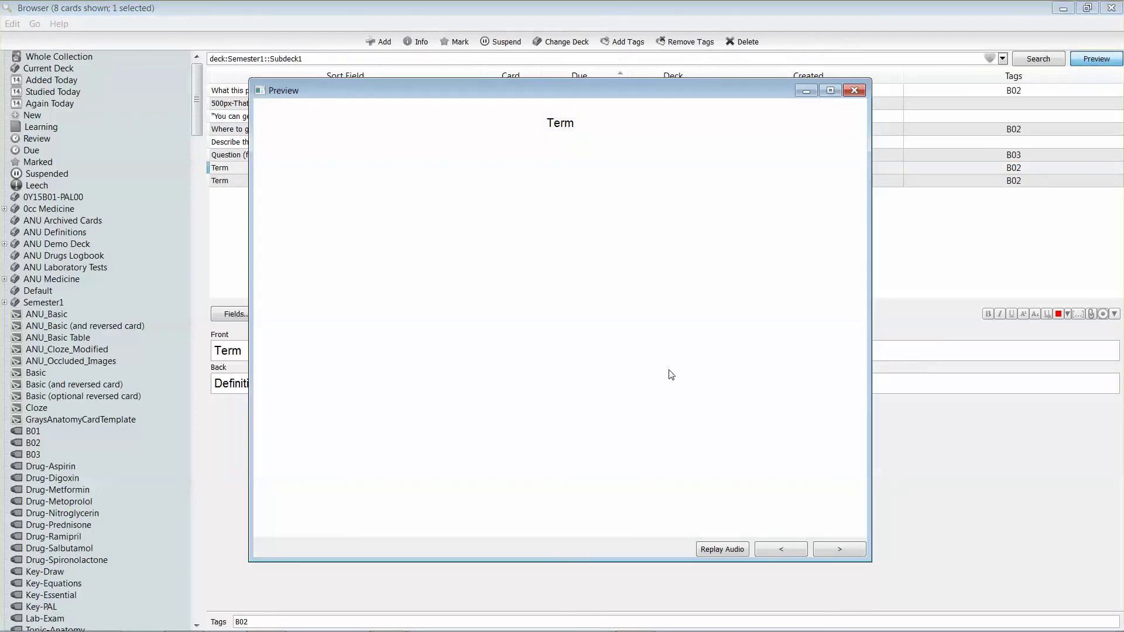
{"action": "left_click", "coordinate": [855, 554]}
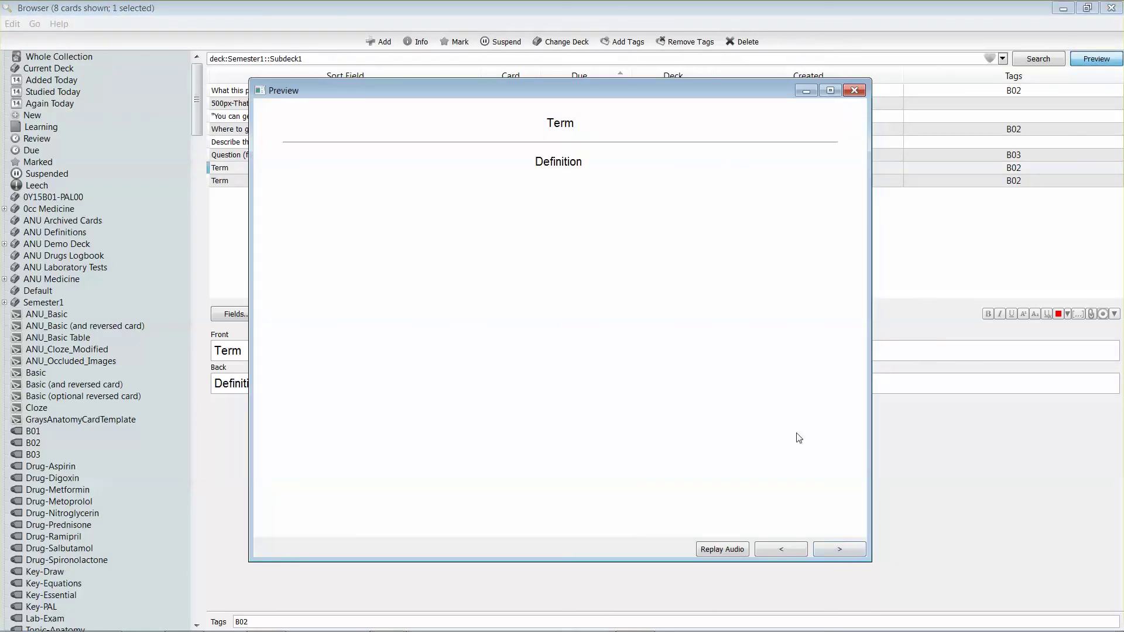
{"action": "left_click", "coordinate": [852, 551]}
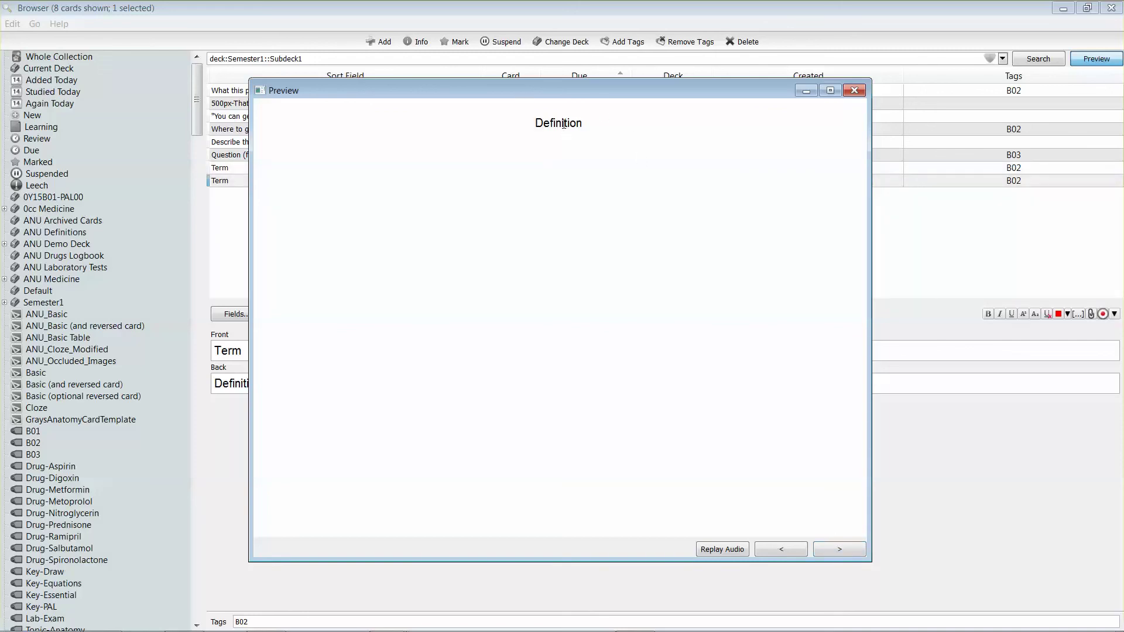
{"action": "left_click", "coordinate": [834, 550]}
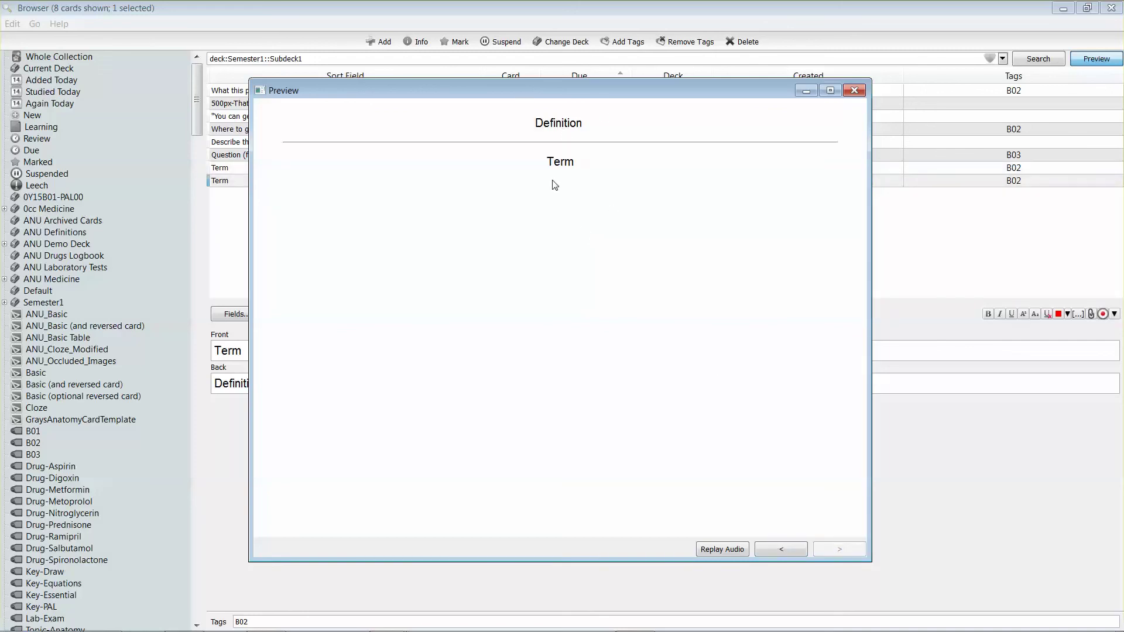